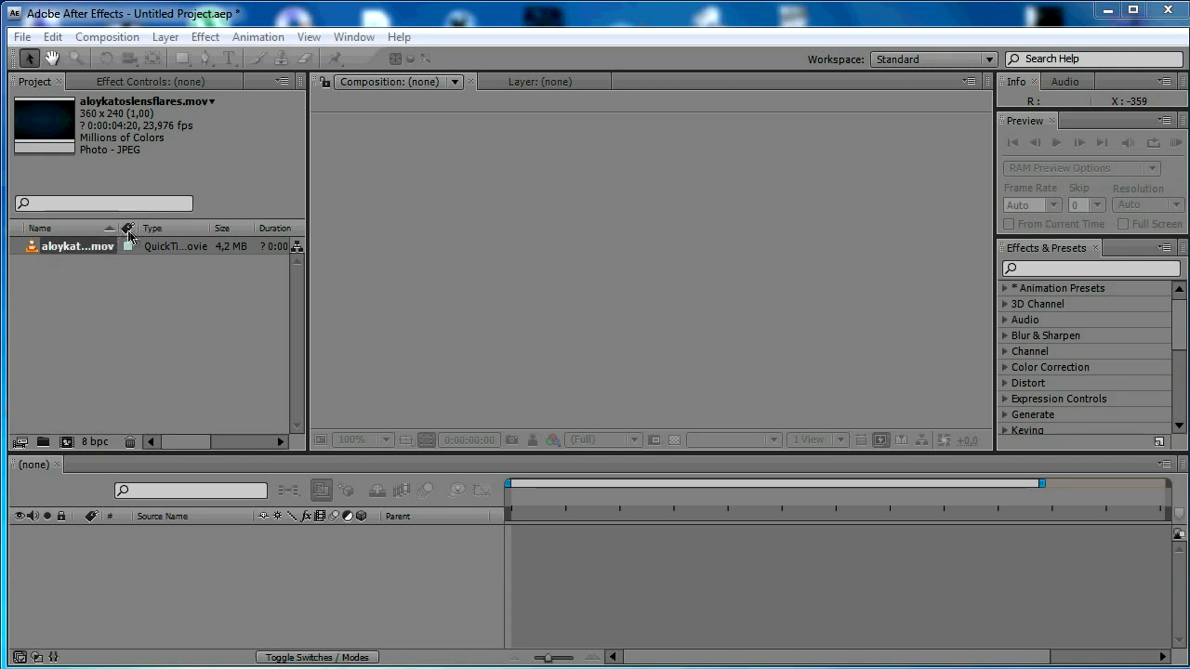
drag(118, 229, 112, 241)
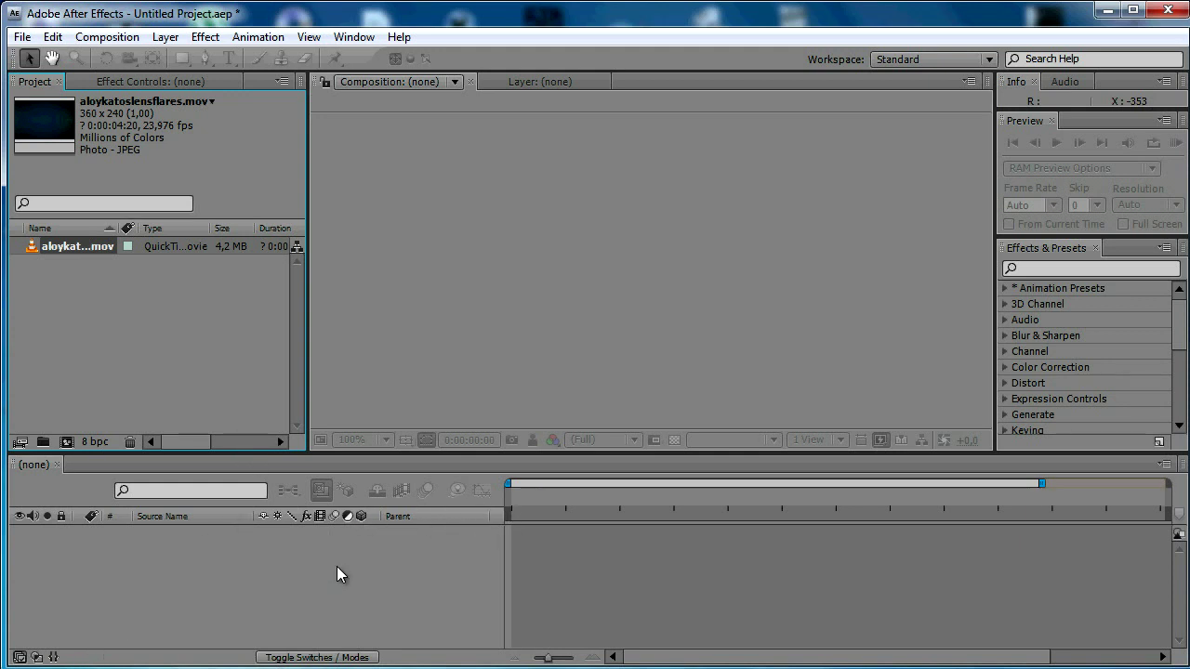
drag(362, 455, 361, 440)
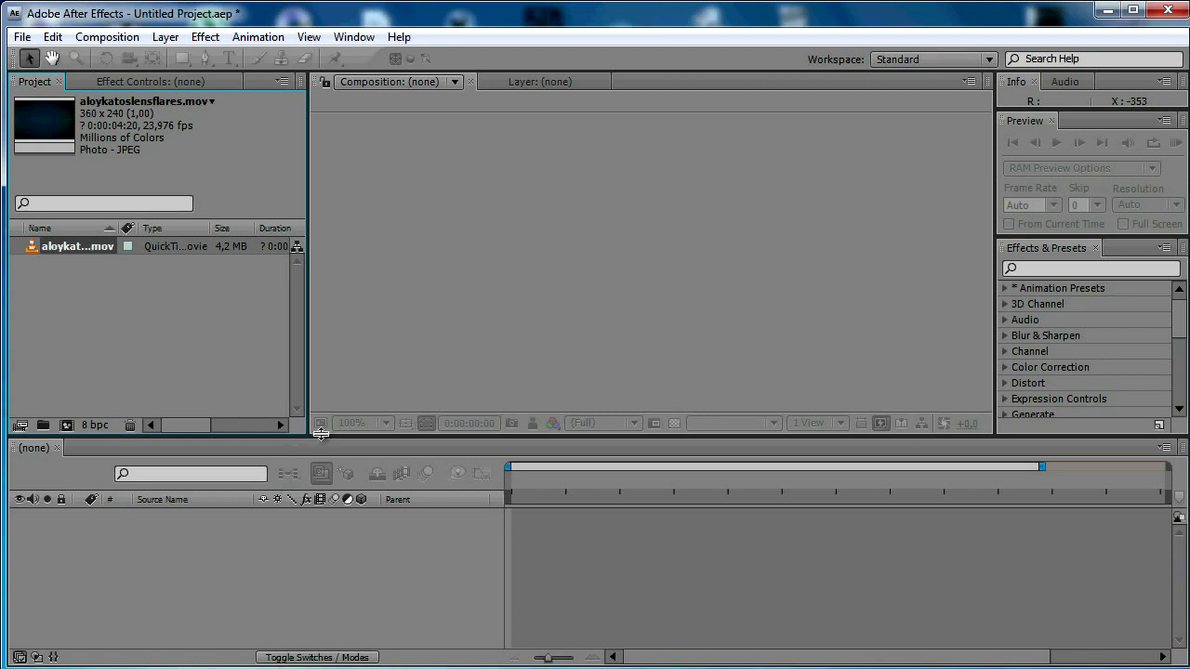
drag(320, 433, 317, 452)
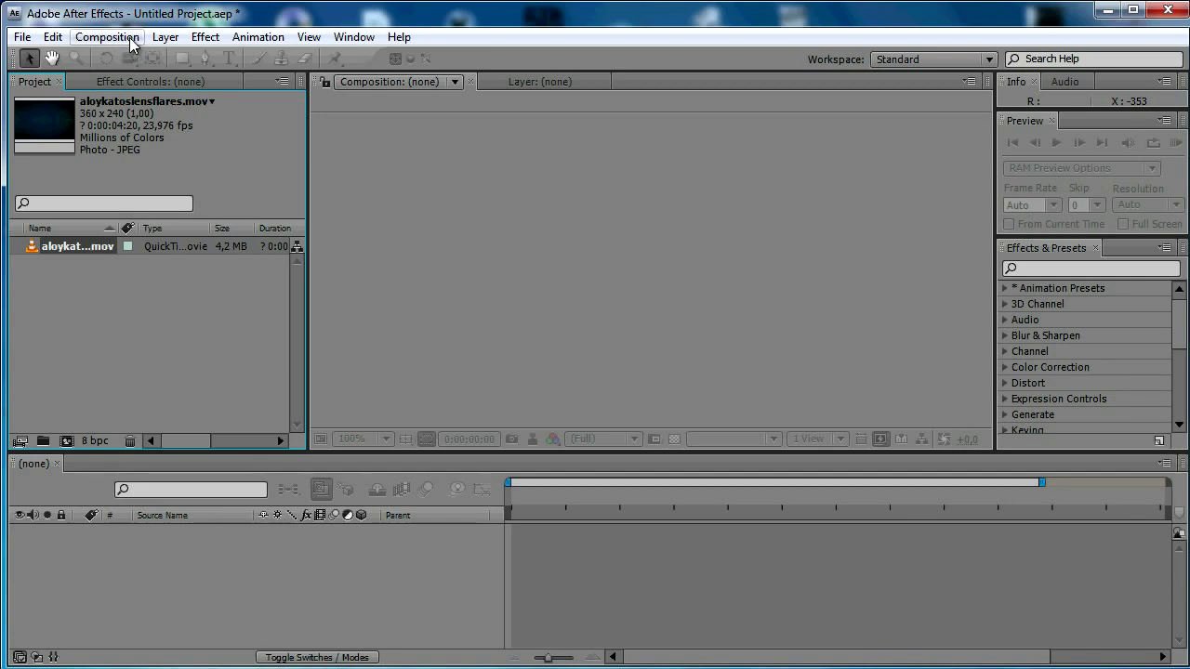
- Start a new composition named Aloykatos and bring up its Preset list
click(130, 39)
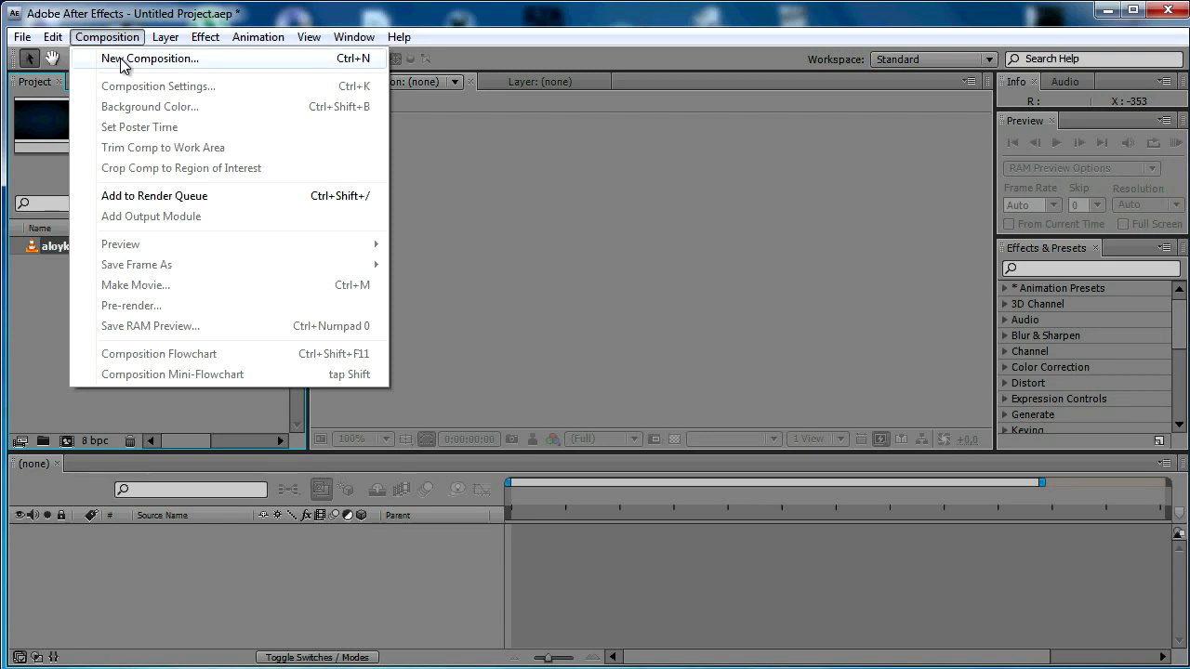
click(122, 61)
mouse_move(437, 23)
mouse_down()
mouse_move(435, 39)
mouse_move(474, 67)
mouse_move(473, 47)
mouse_up()
click(537, 82)
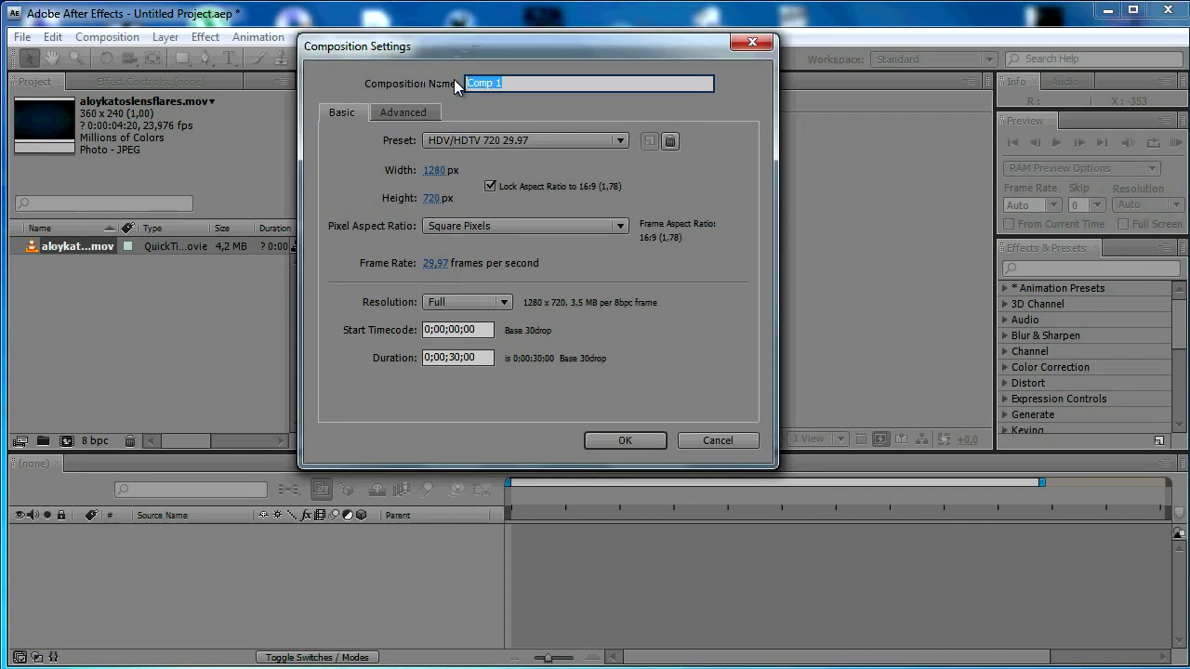
text(Aloykatos)
drag(563, 45, 559, 31)
click(566, 124)
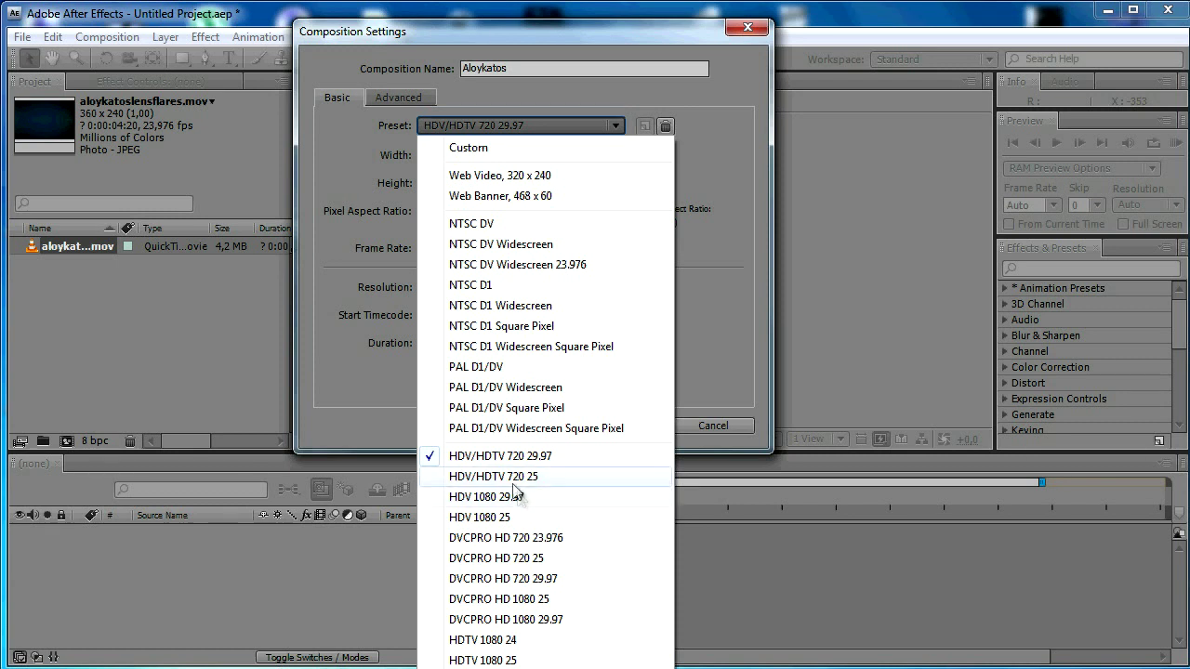
- Keep the HDV/HDTV 720 29.97 preset with its 1280 x 720 size and 0;00;30;00 duration
click(741, 289)
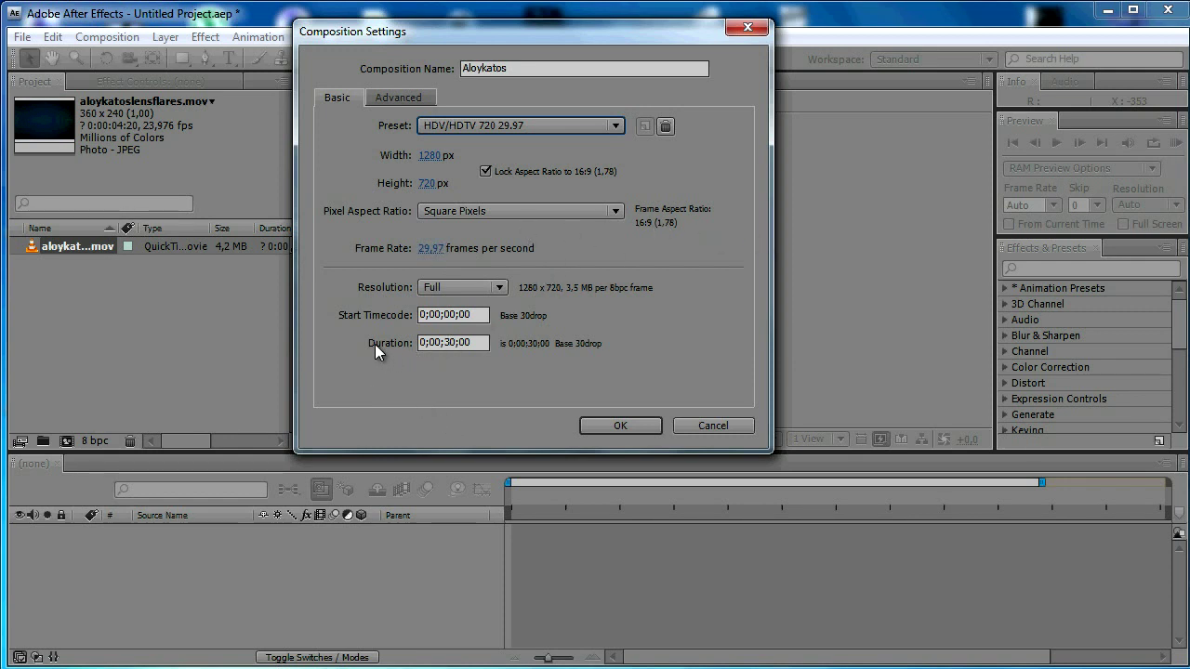
click(463, 342)
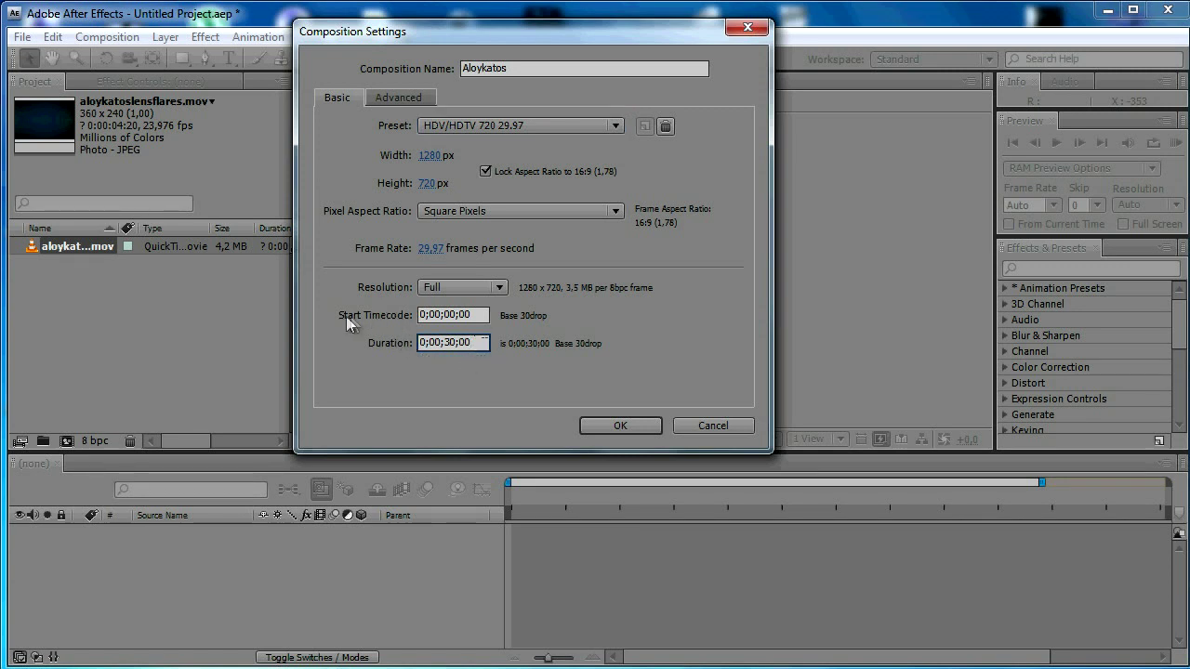
click(478, 315)
- Try Half resolution, then switch back to Full
click(504, 288)
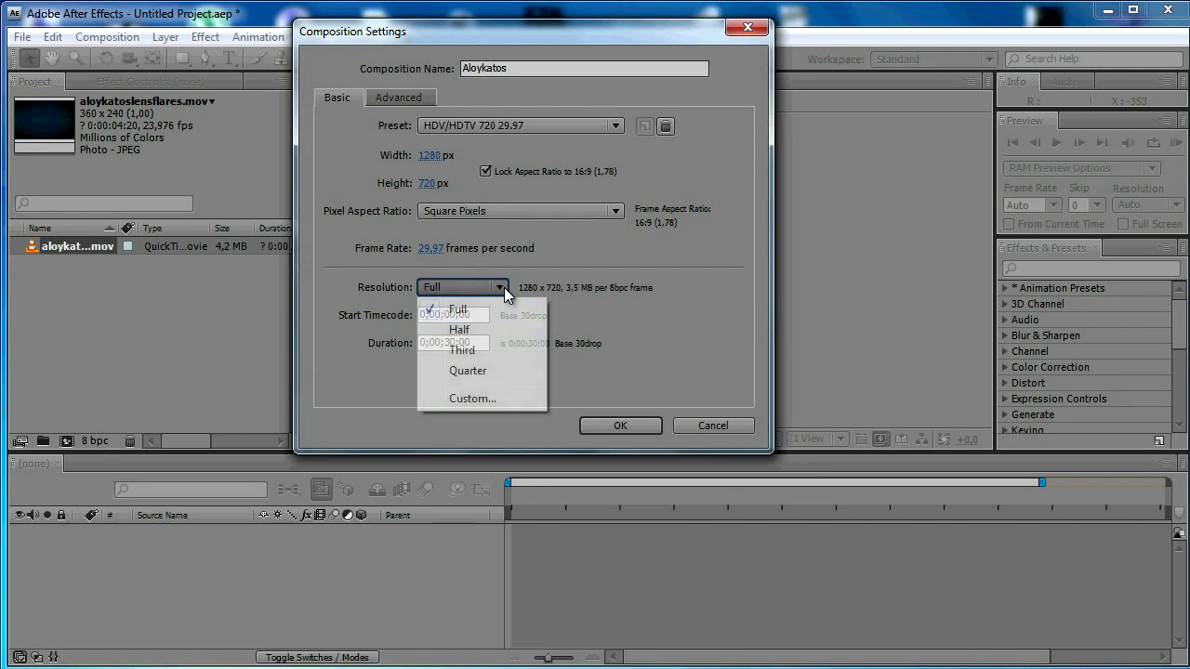
click(495, 331)
click(493, 287)
click(487, 307)
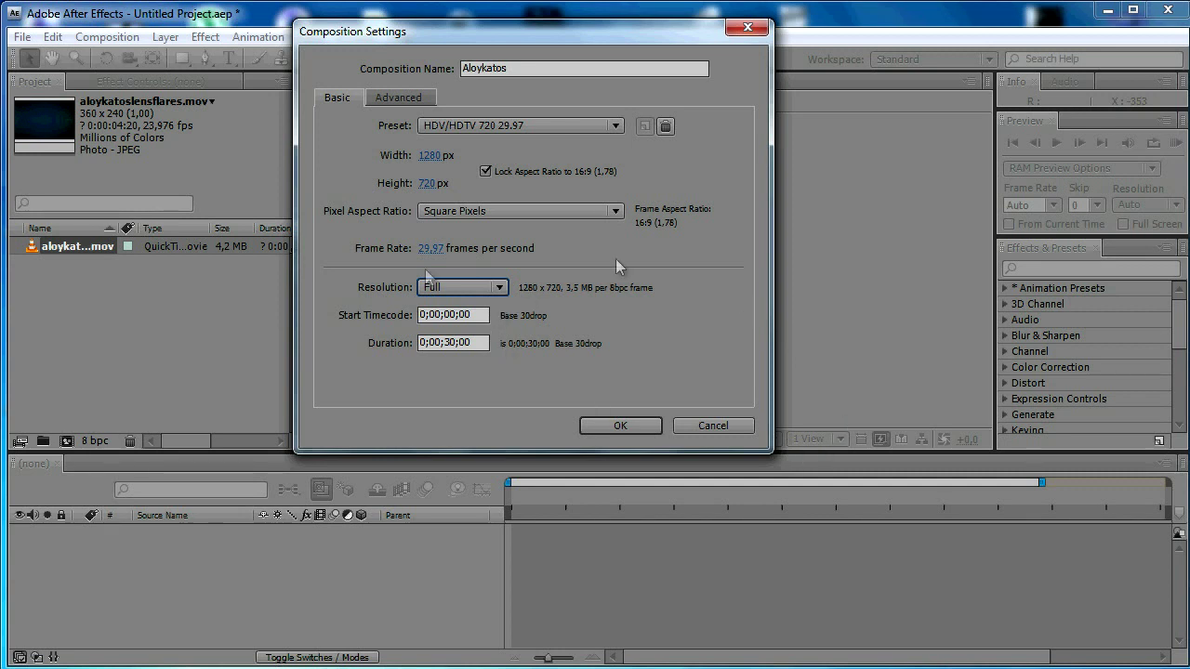
- Compare Half, Third and Quarter resolutions, settle on Full, and create the composition
click(502, 288)
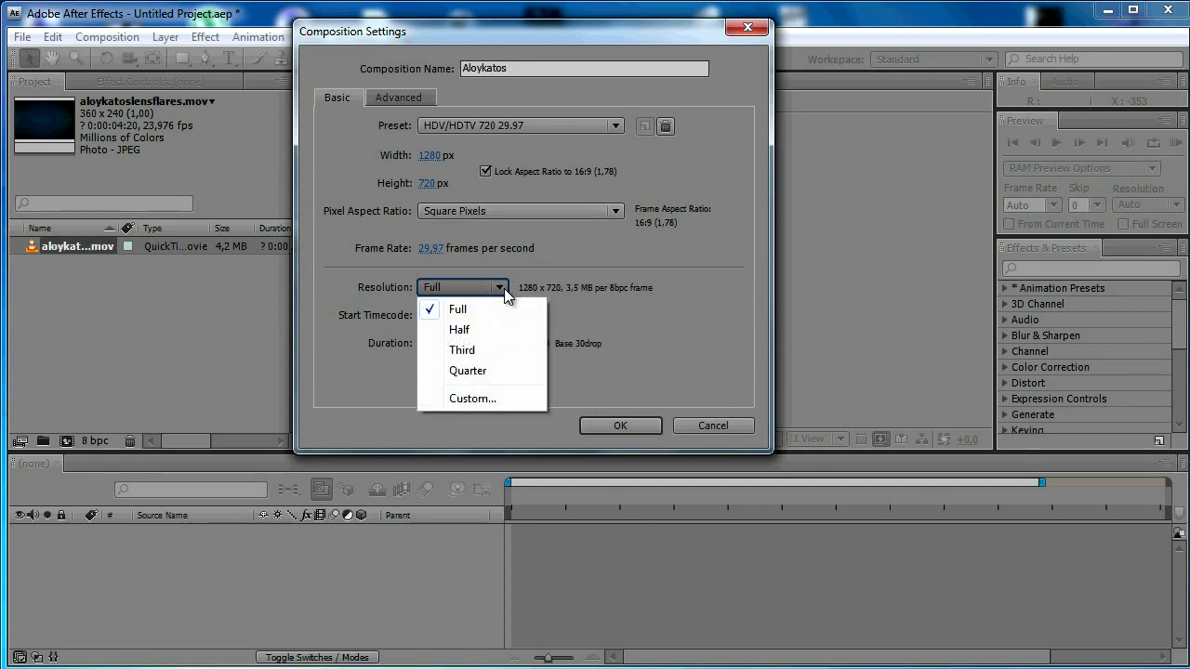
click(465, 330)
click(483, 287)
click(472, 351)
click(474, 287)
click(482, 369)
click(497, 279)
click(484, 311)
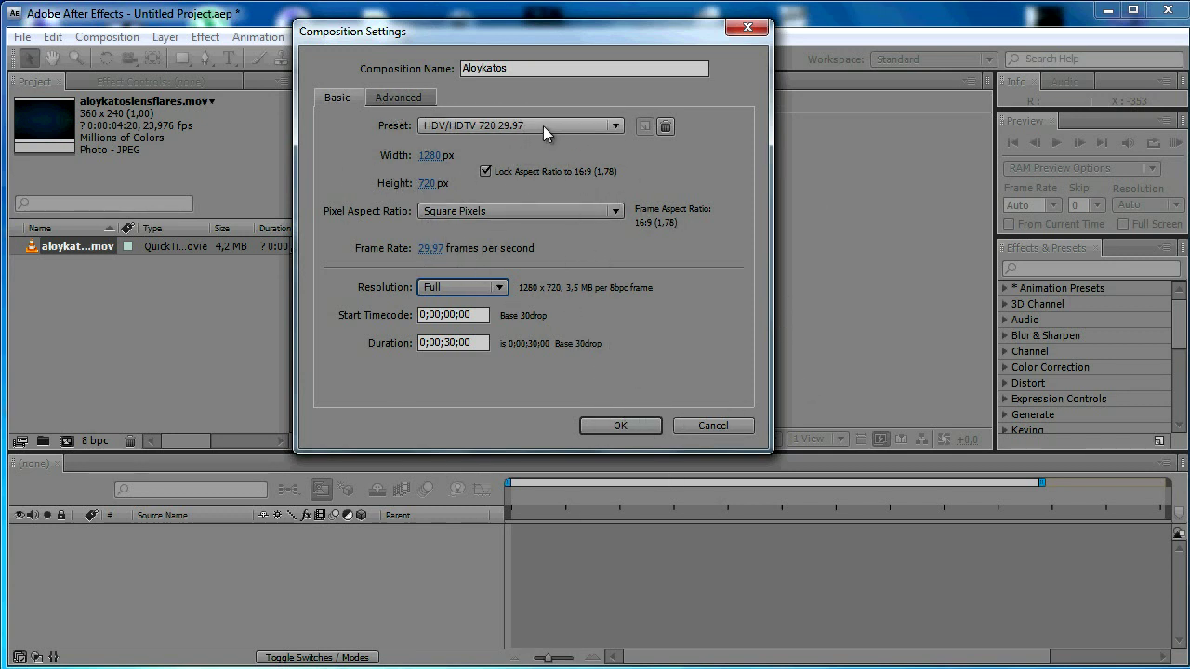
click(632, 427)
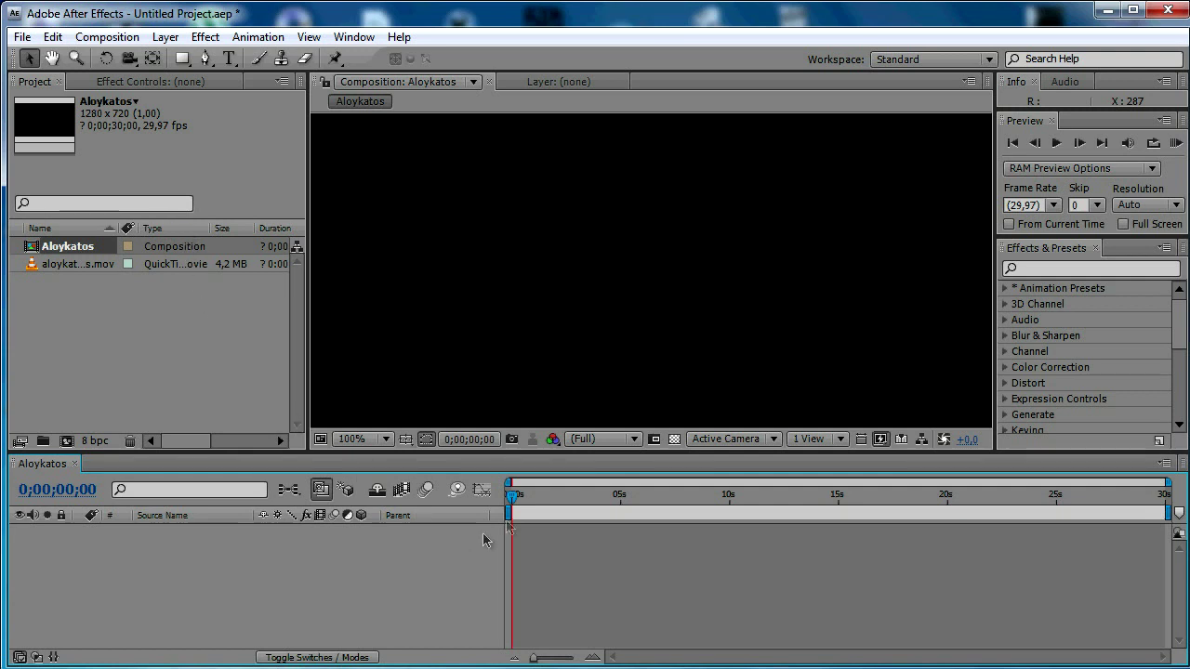
scroll(710, 305, down, 2)
scroll(710, 305, down, 1)
scroll(708, 303, up, 1)
scroll(709, 303, down, 1)
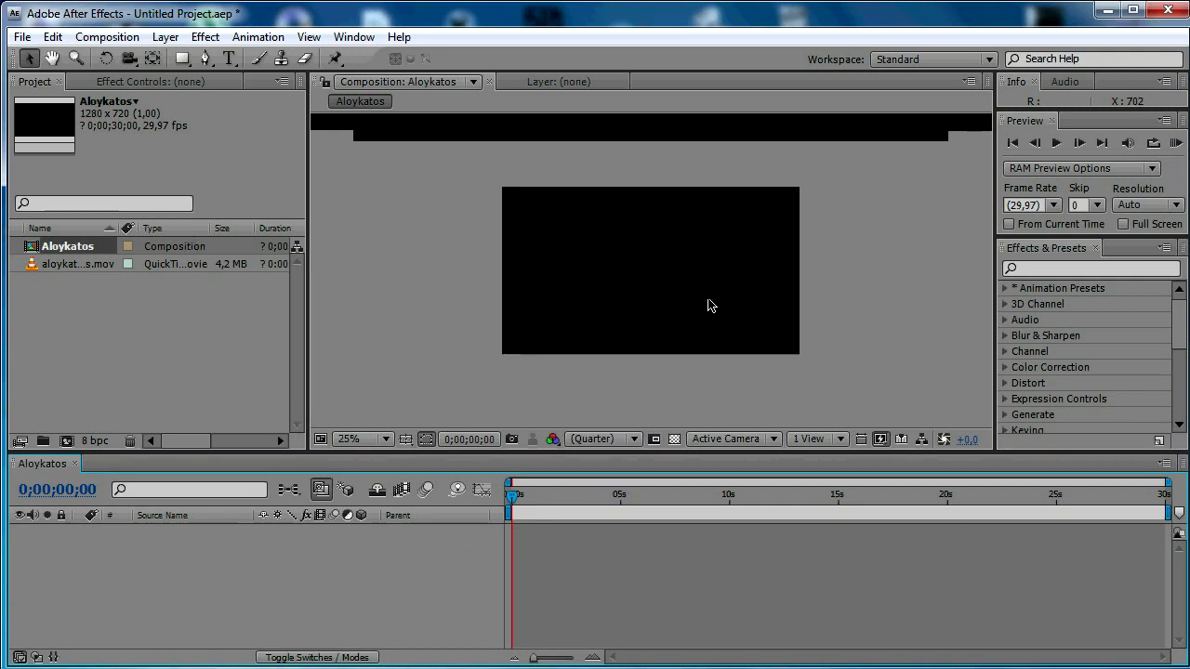
click(604, 438)
click(605, 489)
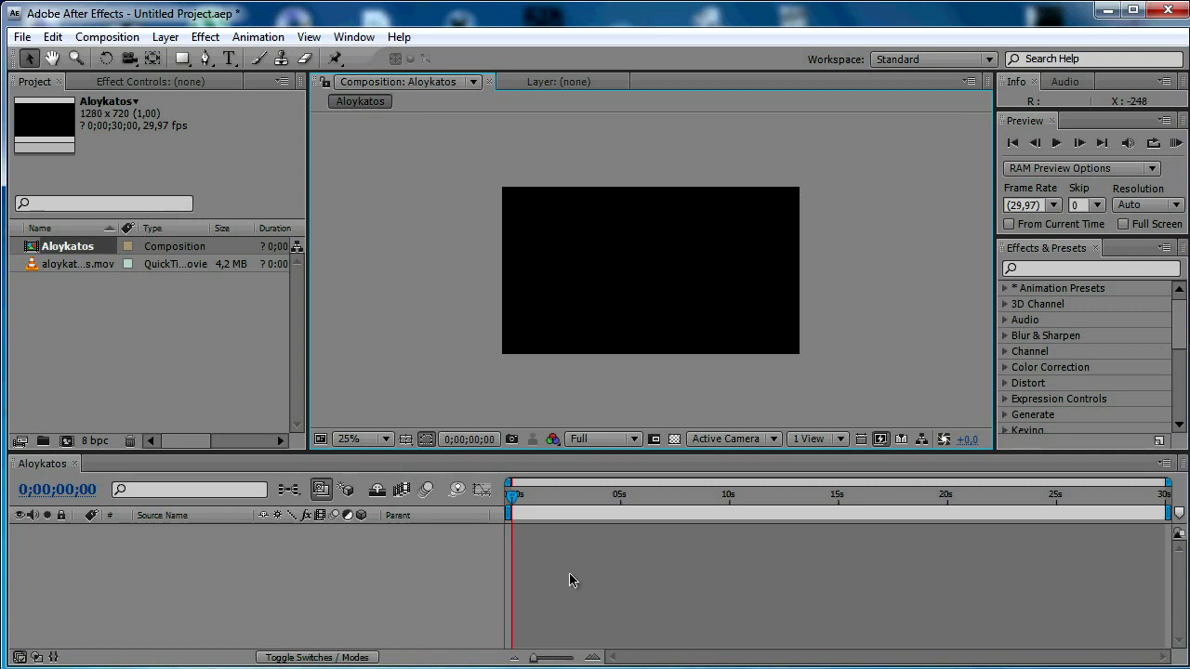
mouse_move(515, 493)
mouse_down()
mouse_move(781, 499)
mouse_move(509, 499)
mouse_move(501, 561)
mouse_up()
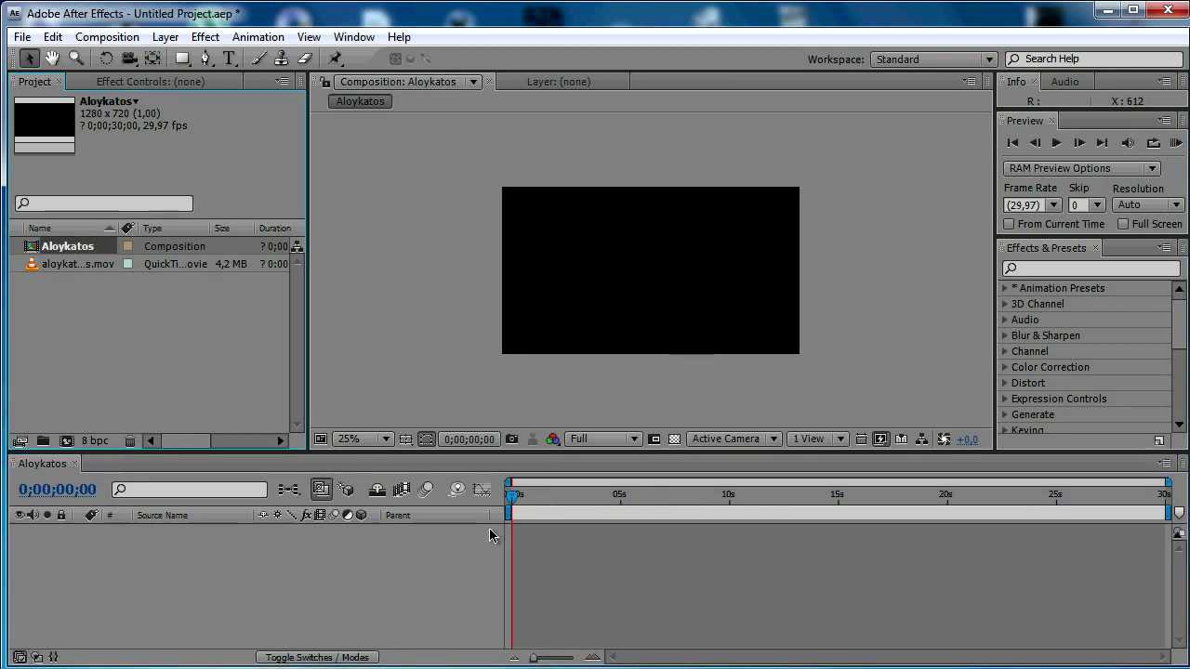
key(Delete)
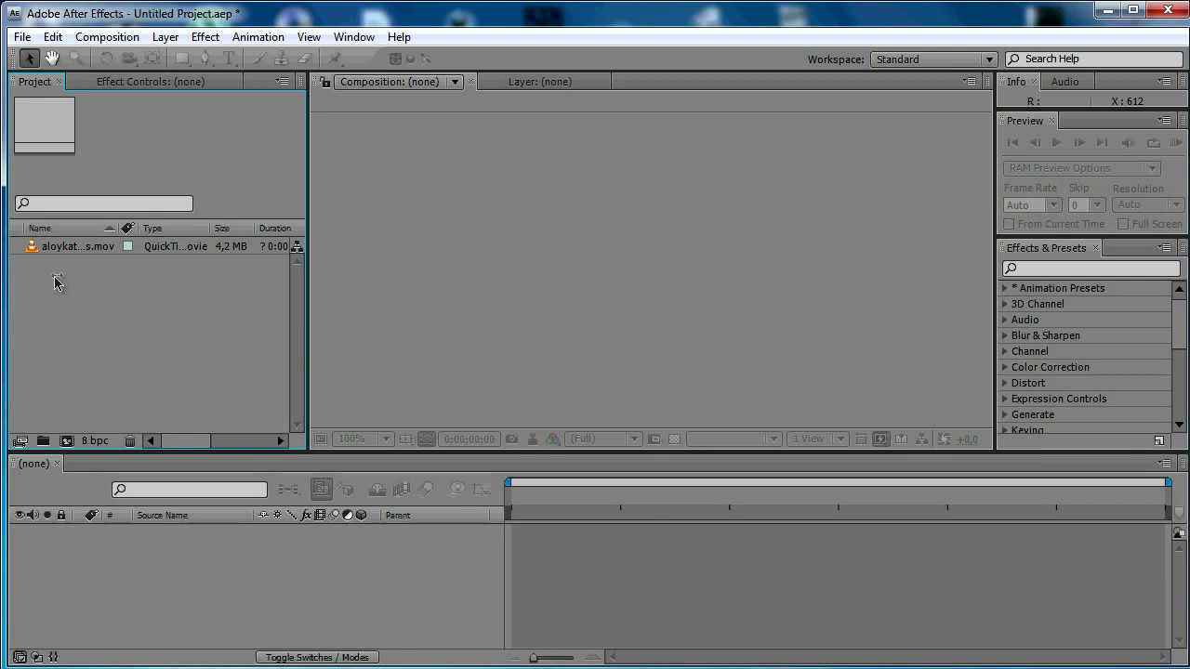
- Widen the Name column to show aloykatoslensflares.mov in full and select the clip
drag(114, 229, 186, 228)
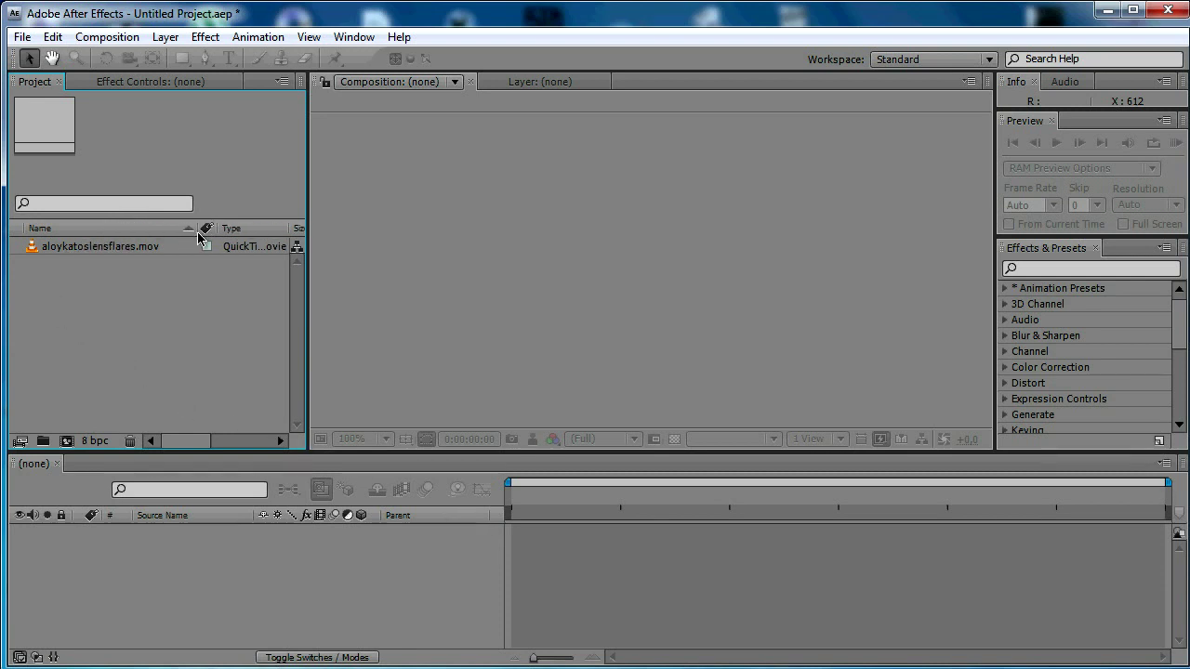
click(35, 247)
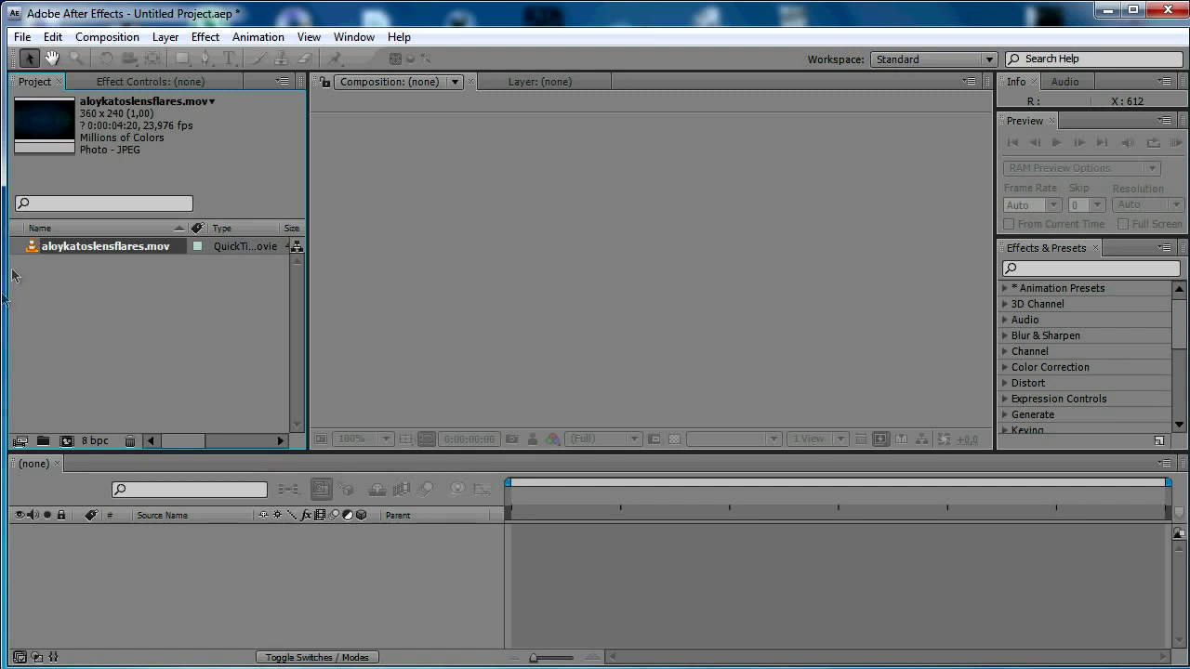
drag(46, 257, 79, 284)
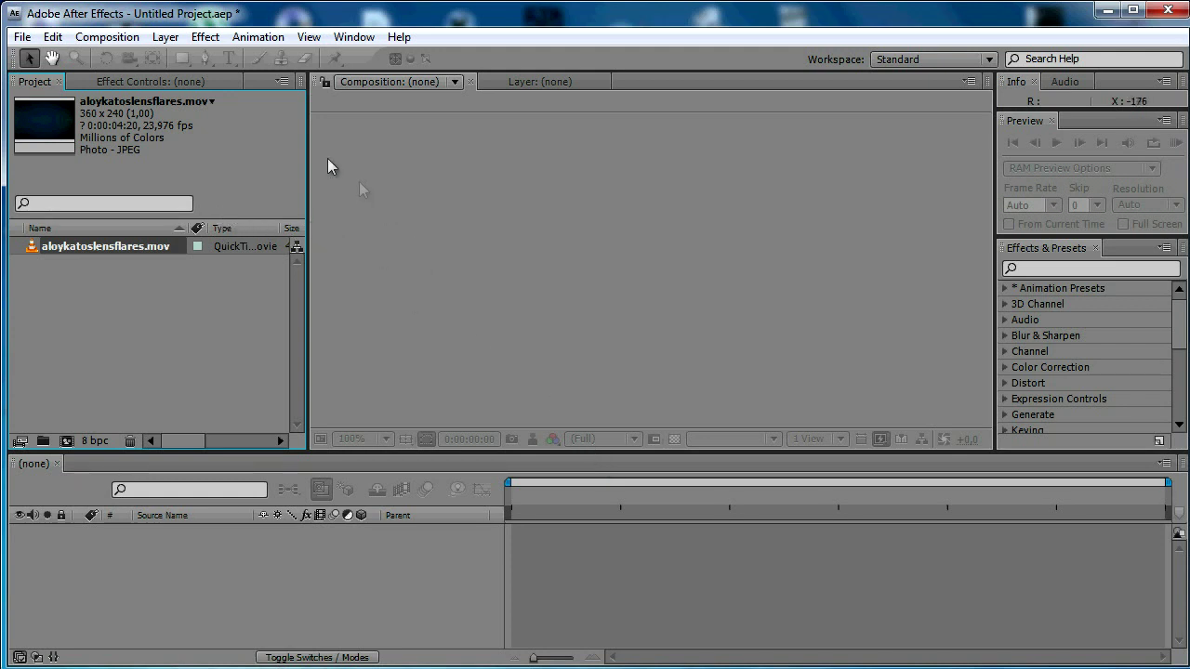
click(158, 40)
- Start a new composition sized 320 x 240 with Lock Aspect Ratio turned off
mouse_move(107, 37)
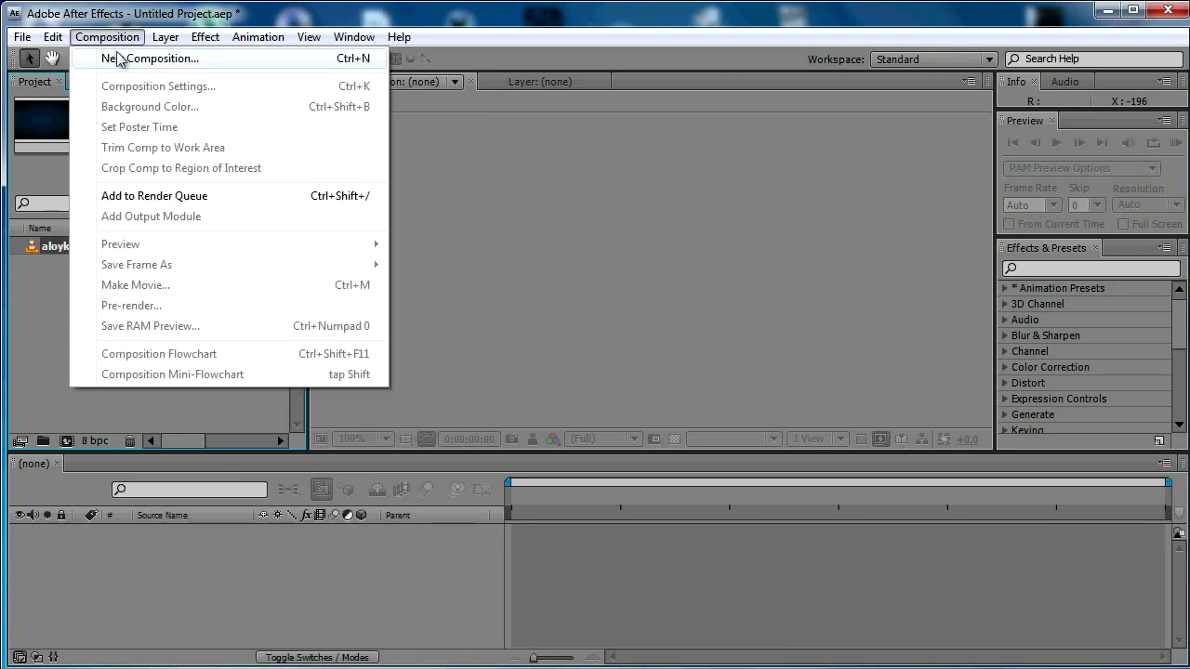
click(107, 58)
drag(620, 94, 614, 84)
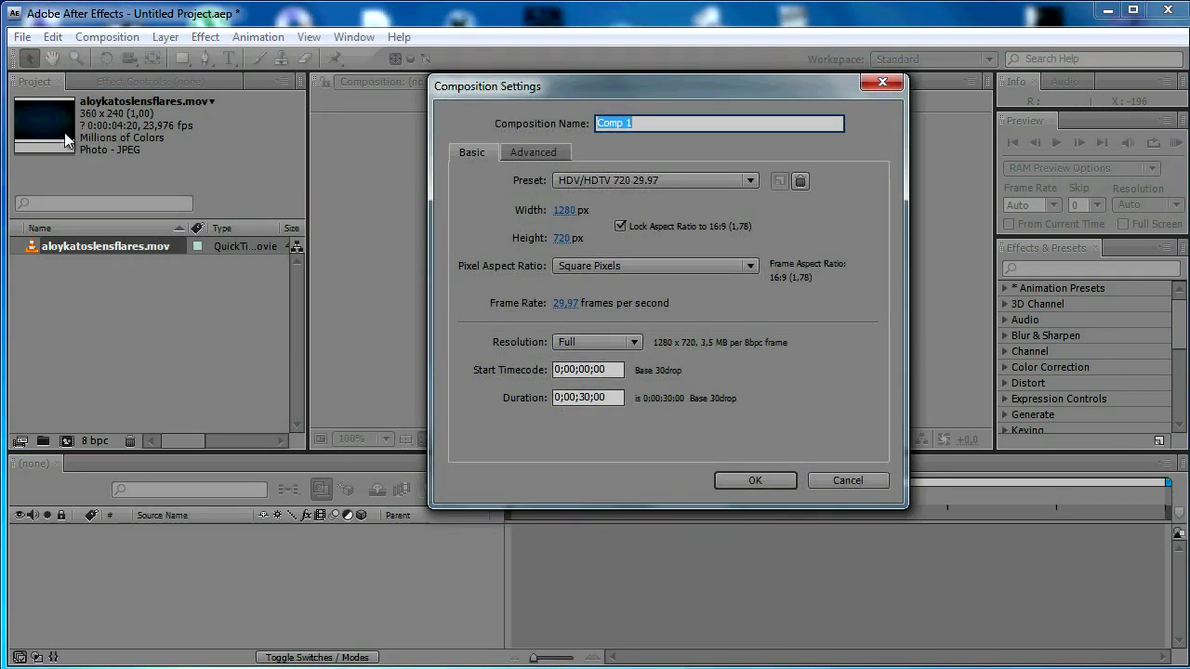
key(Tab)
text(0)
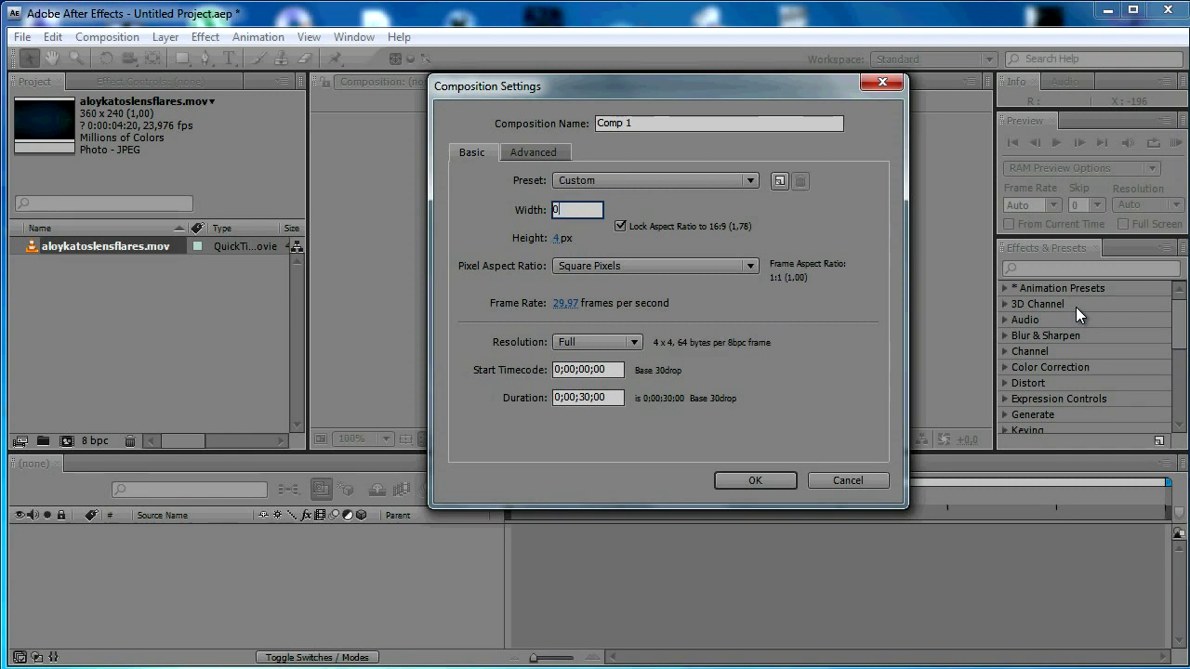
text(32)
text(0)
click(684, 226)
click(556, 238)
text(240)
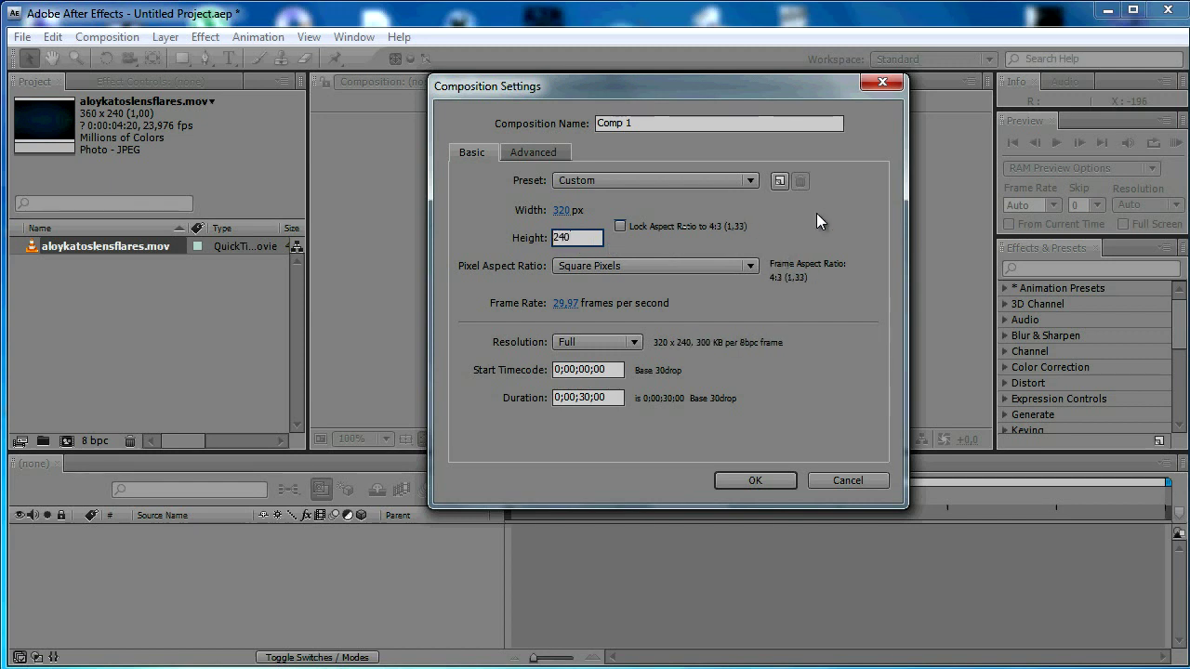
key(Return)
- Set the frame rate to 23.976, then cancel without creating the composition
click(591, 303)
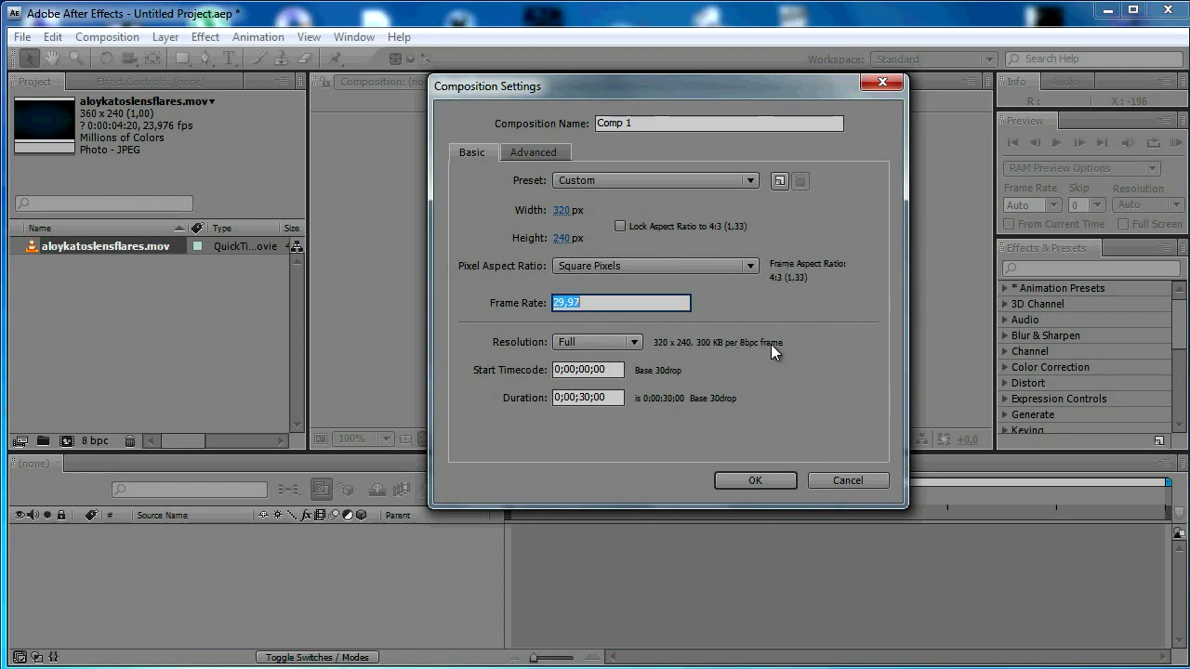
text(19)
text(7)
key(BackSpace)
click(845, 402)
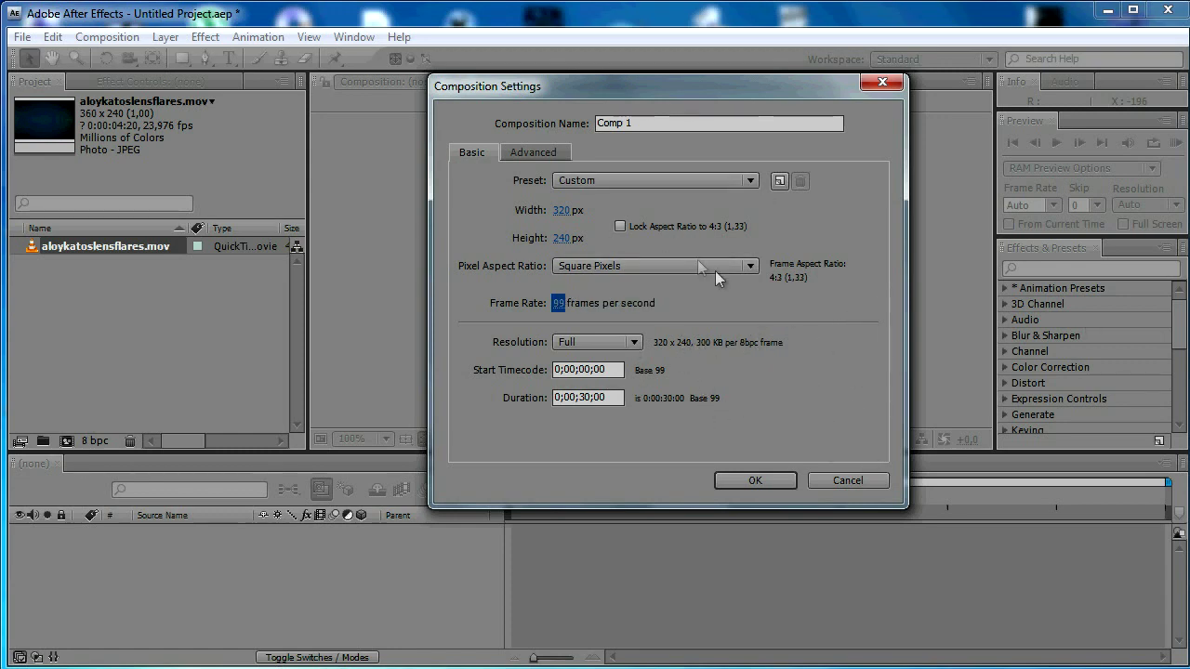
click(843, 480)
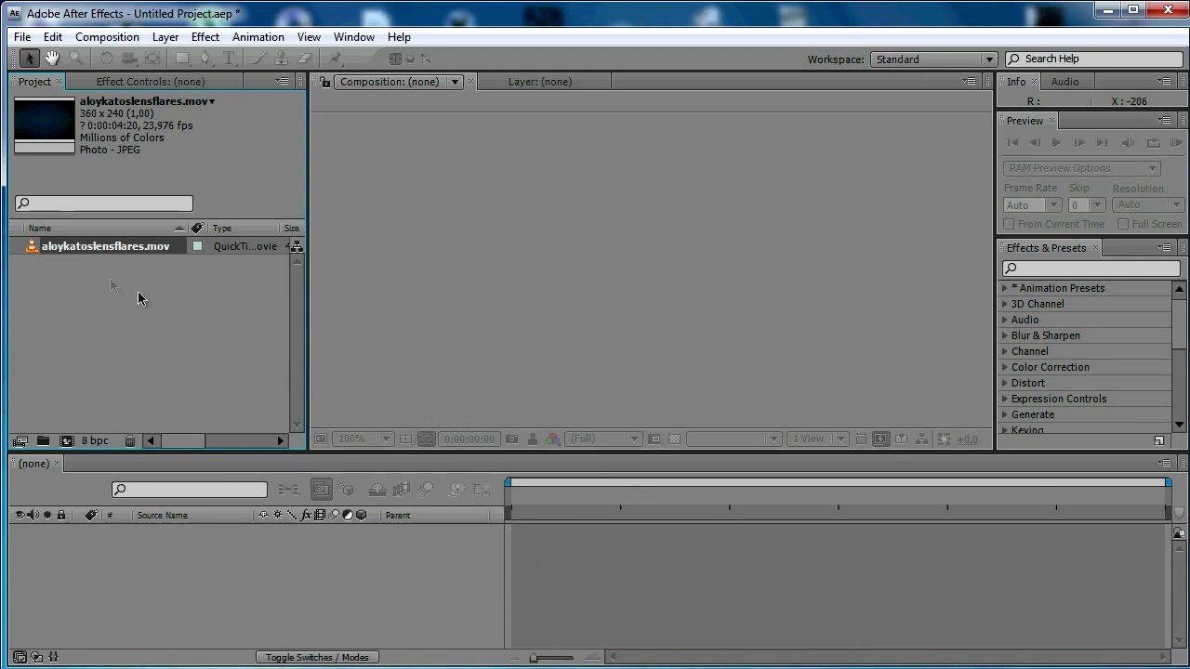
- Create a composition from aloykatoslensflares.mov and dismiss the extra Comp 1 settings
drag(37, 248, 38, 251)
drag(67, 382, 66, 443)
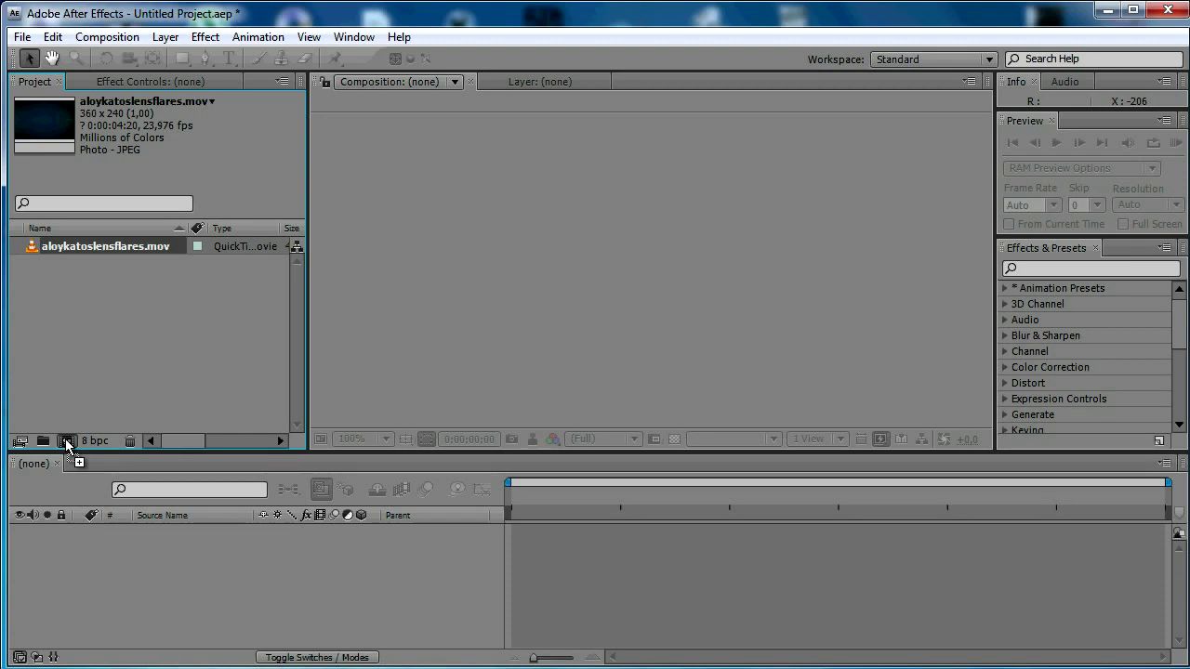
drag(66, 444, 67, 444)
drag(67, 445, 66, 443)
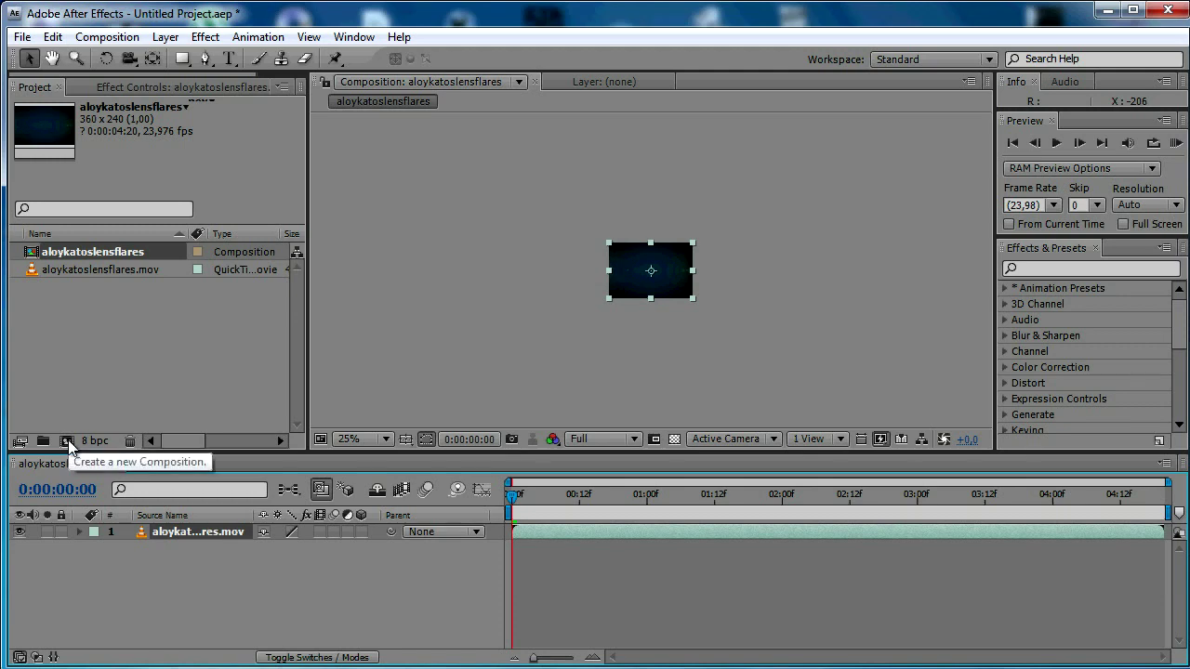
click(69, 443)
click(847, 479)
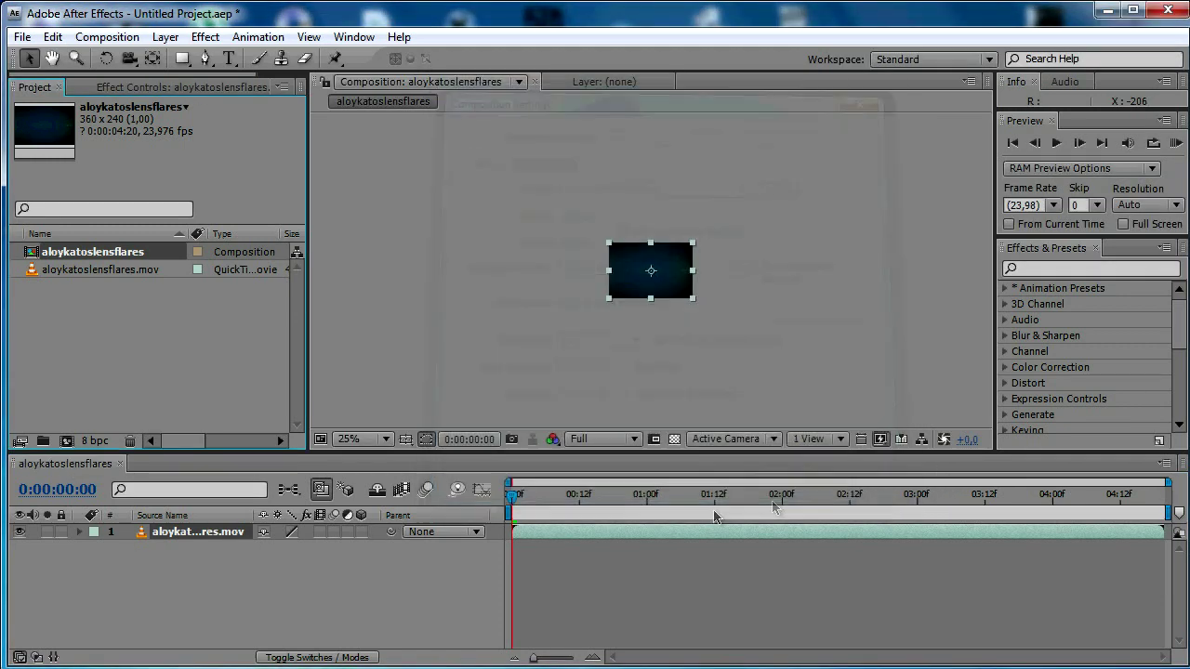
- Scrub the timeline to preview the clip through to the PC TECH frame
scroll(660, 311, up, 2)
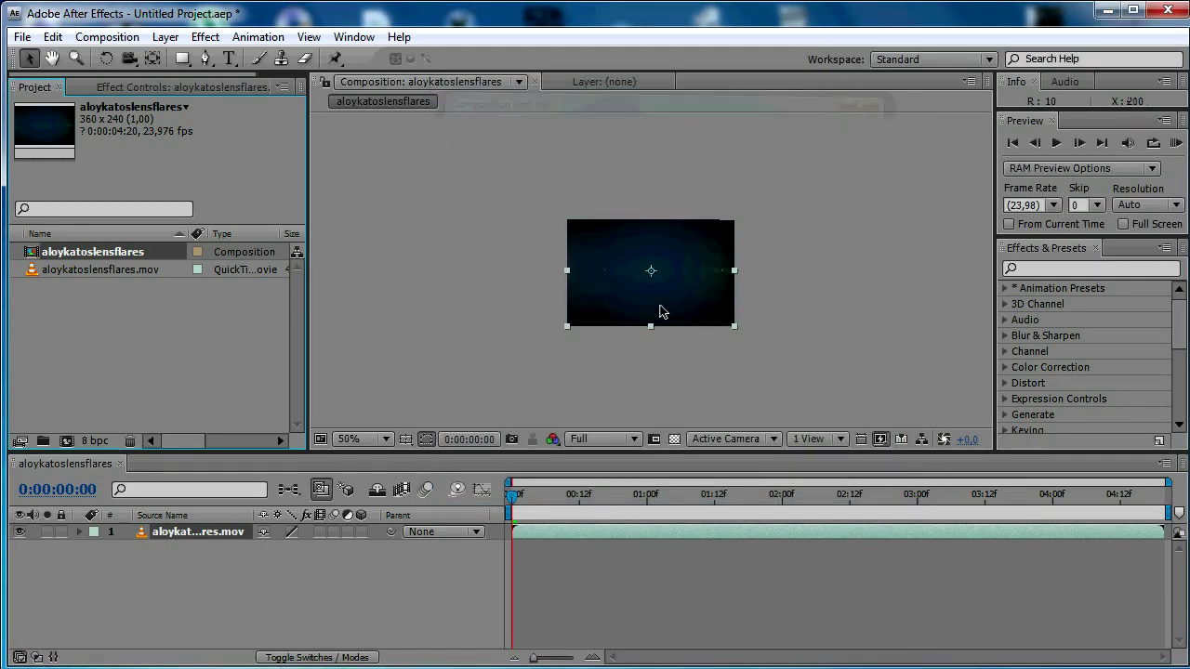
scroll(661, 310, up, 2)
scroll(661, 310, down, 1)
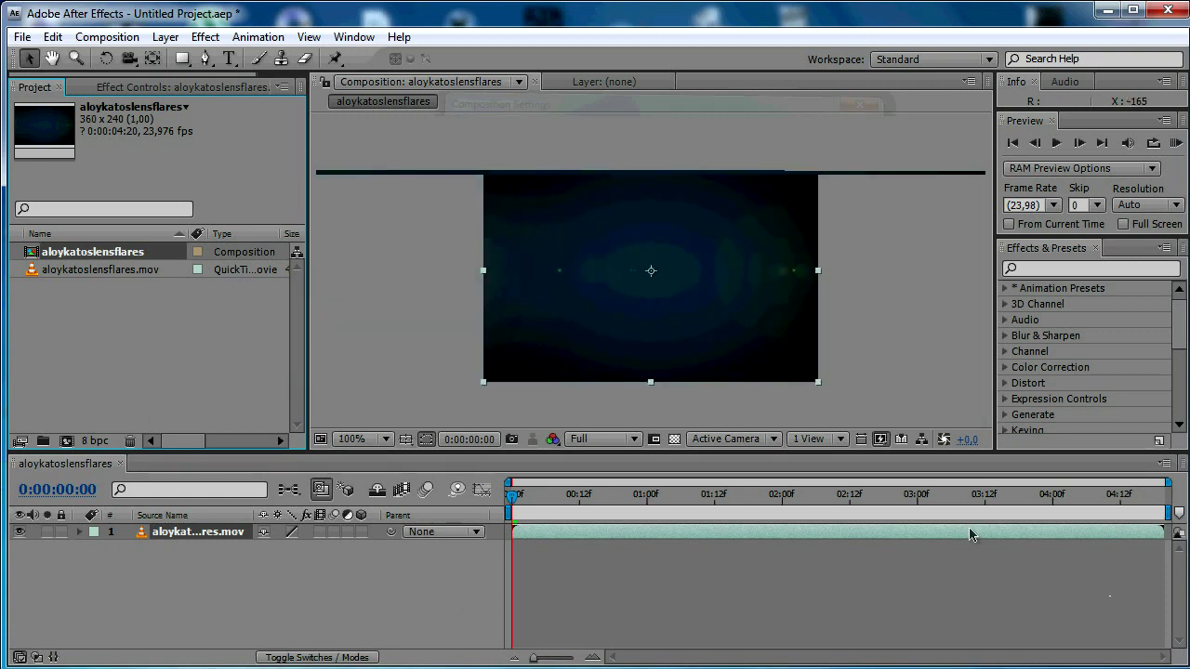
drag(517, 500, 960, 611)
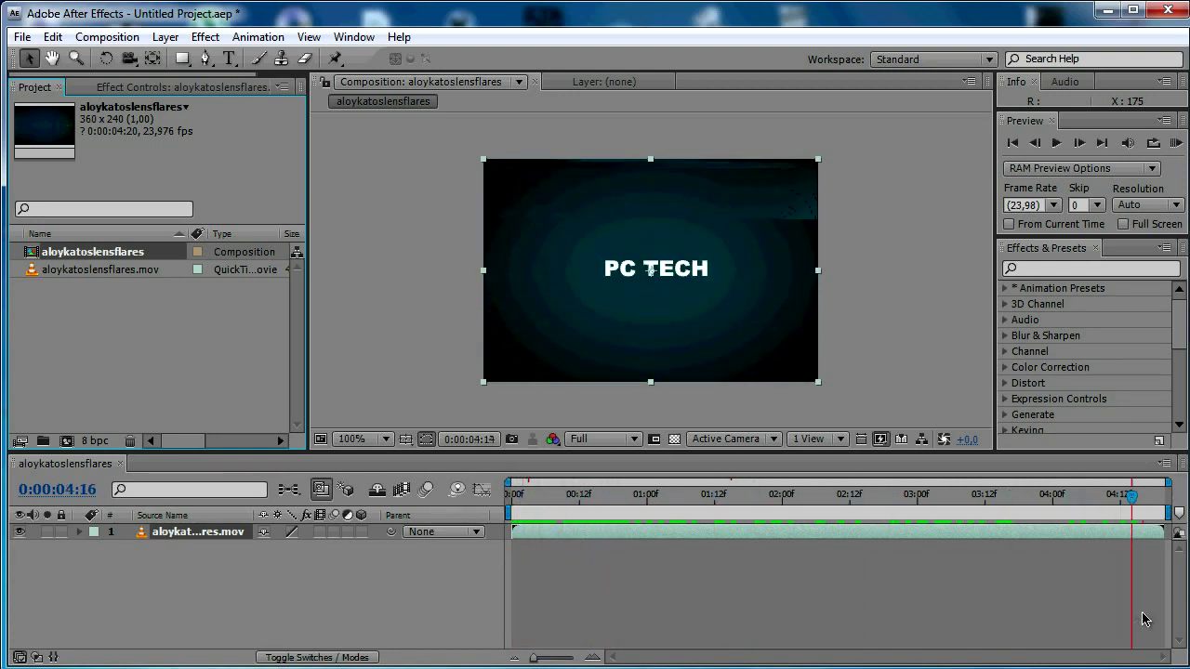
drag(960, 611, 239, 451)
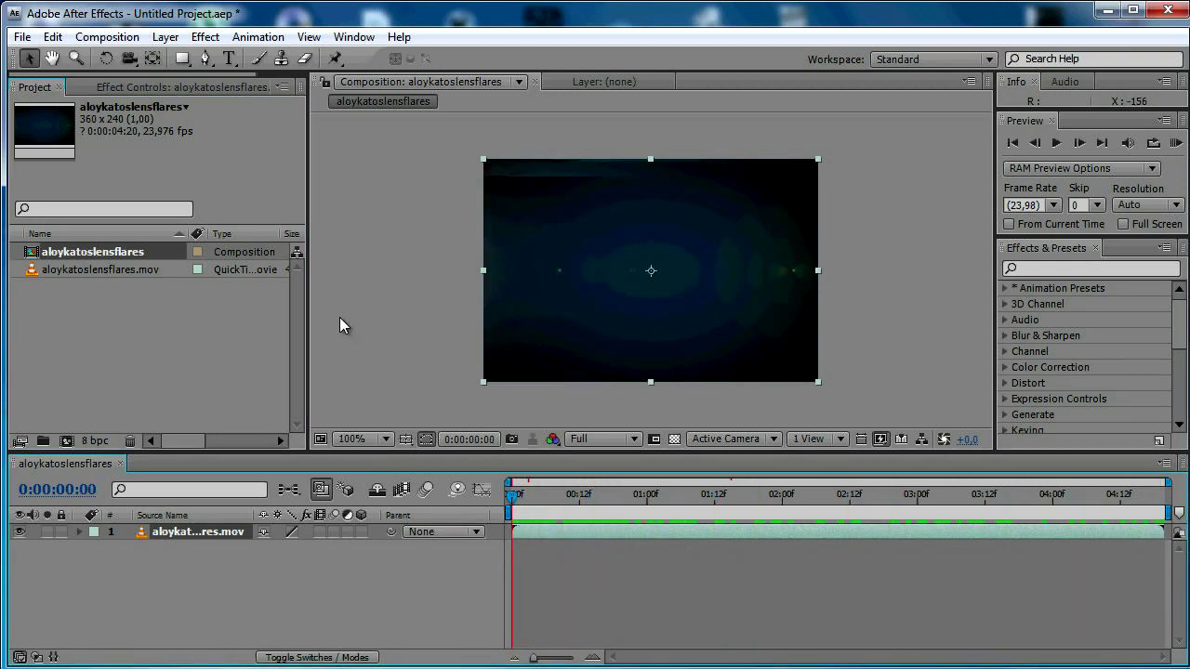
click(204, 36)
click(151, 87)
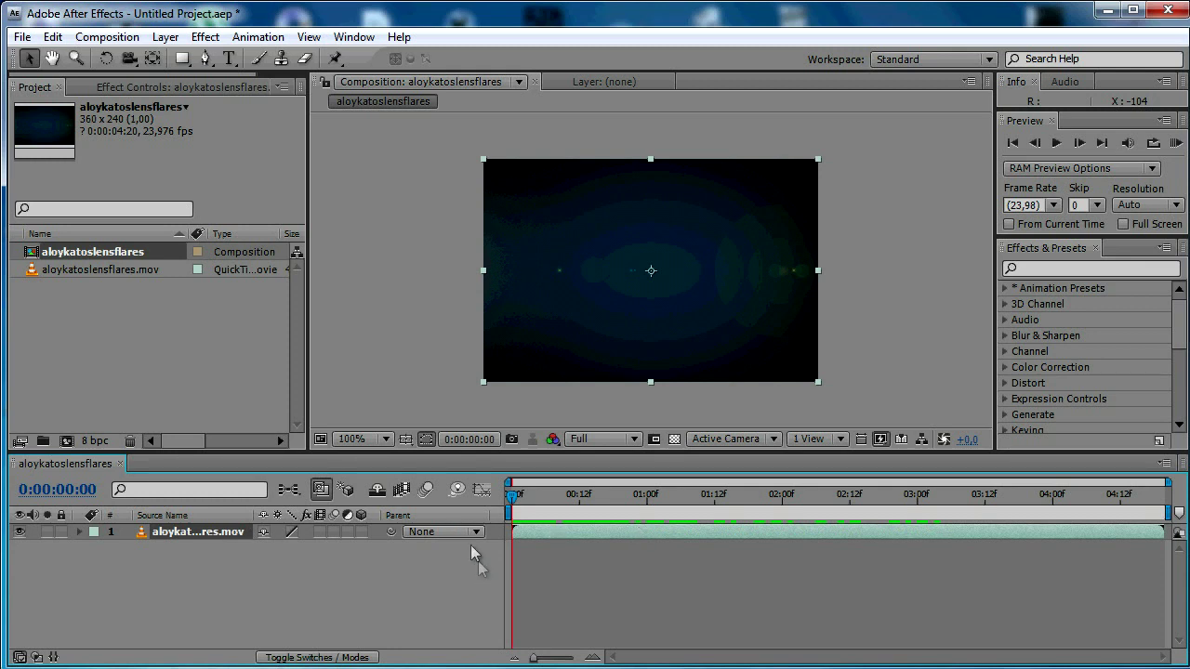
click(125, 37)
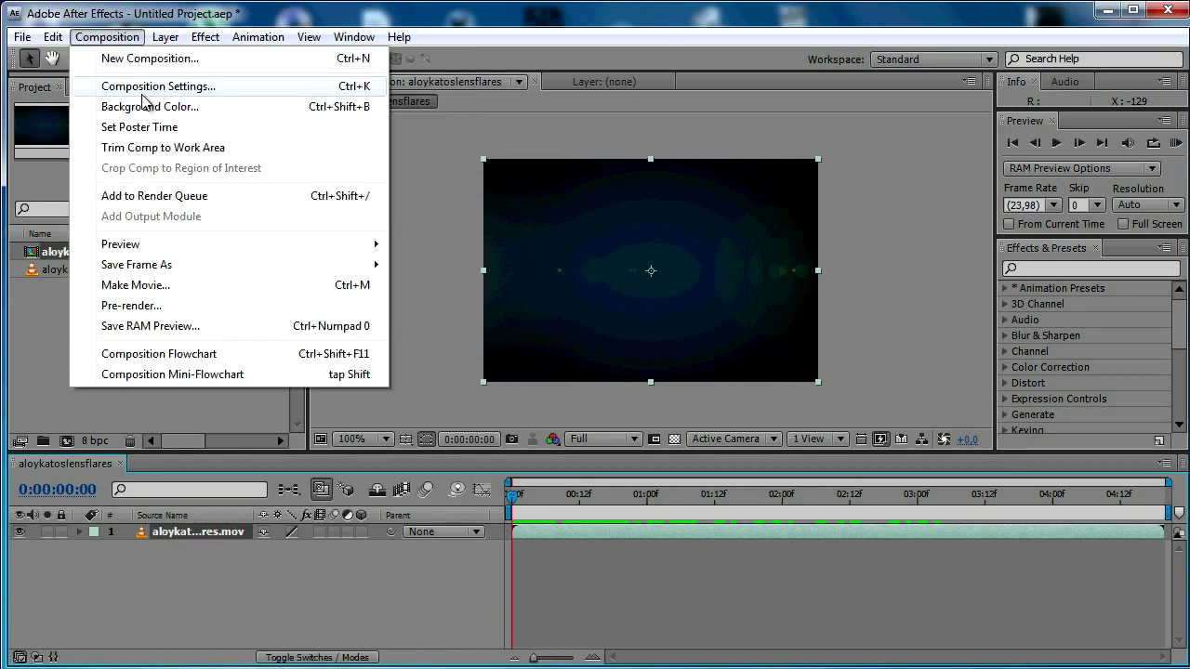
- Change the aloykatoslensflares composition duration from 0:00:04:20 to 0:00:05:20
click(145, 91)
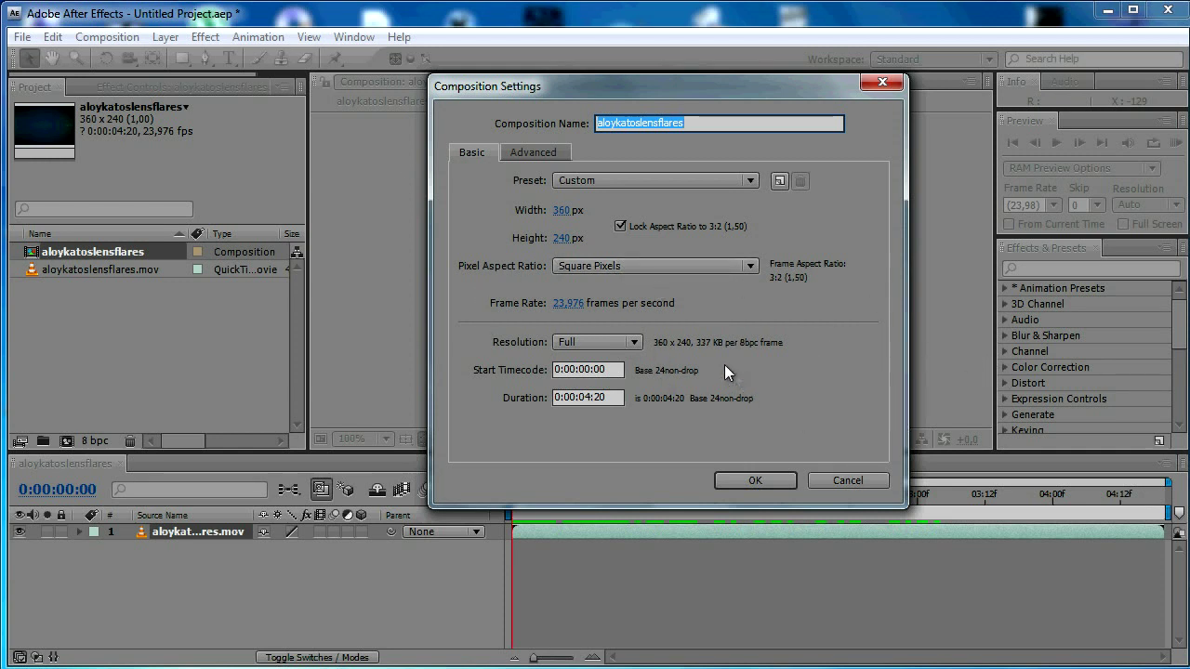
click(595, 397)
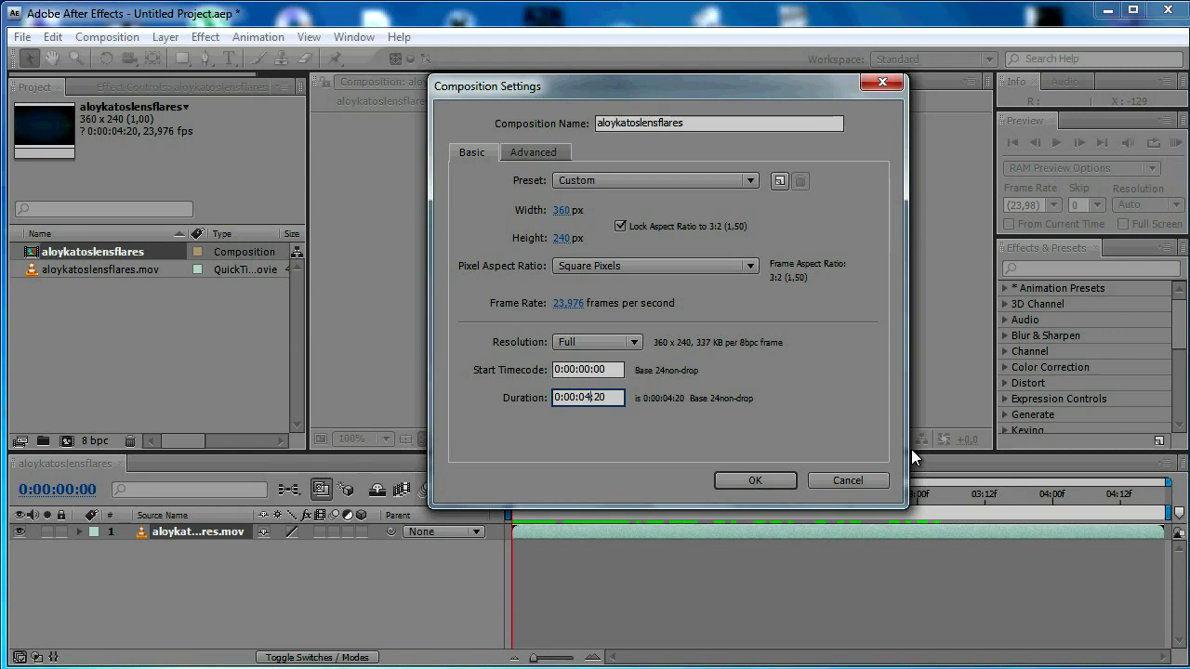
text(5)
key(Return)
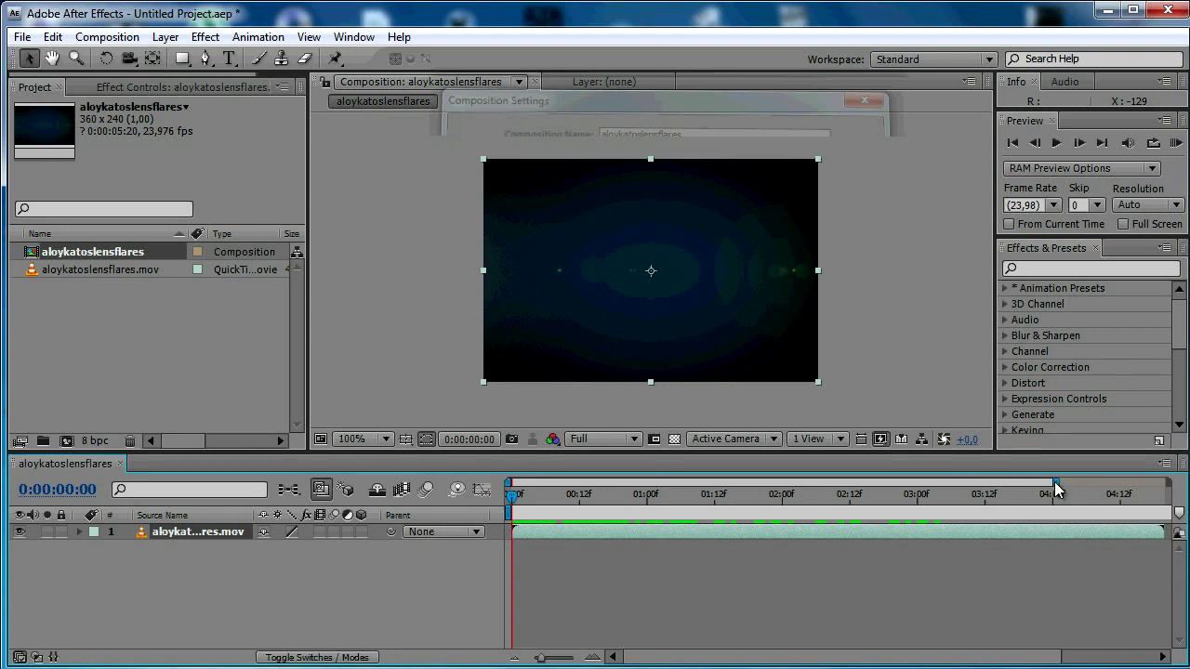
- Move the current time to 0:00:04:19 and end the work area there
drag(1057, 485, 1167, 484)
mouse_move(512, 498)
mouse_down()
mouse_move(1068, 518)
mouse_move(950, 506)
mouse_up()
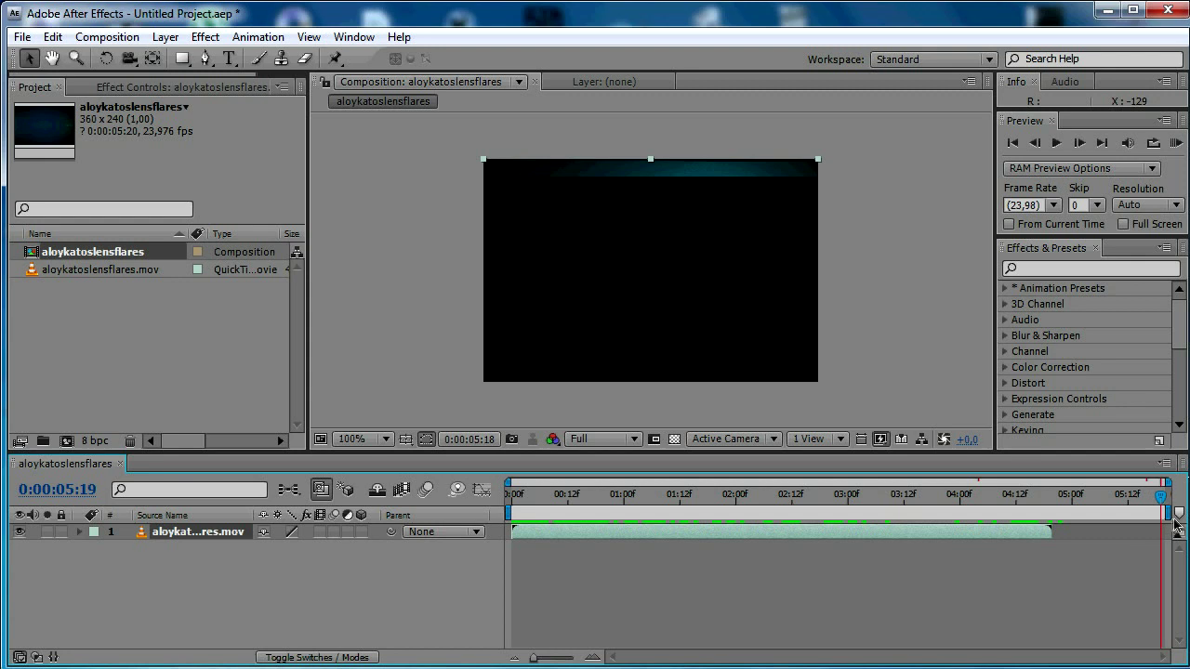
drag(948, 502, 1049, 504)
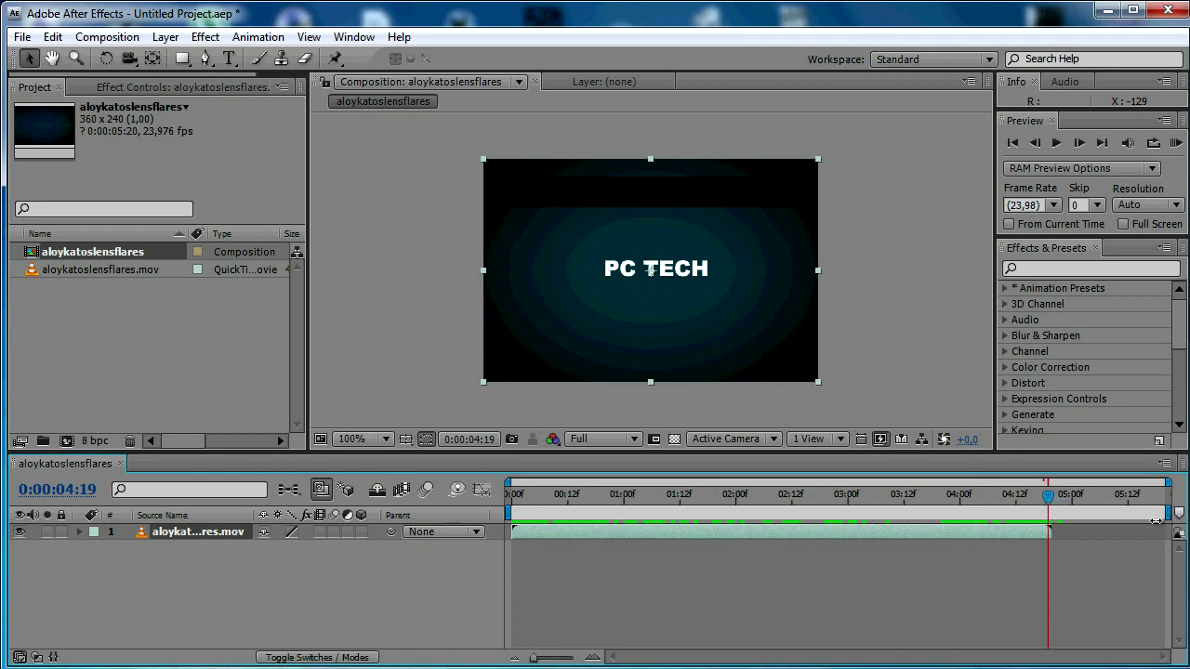
mouse_move(1157, 513)
mouse_down()
mouse_move(1048, 511)
mouse_move(1055, 518)
mouse_up()
click(1065, 556)
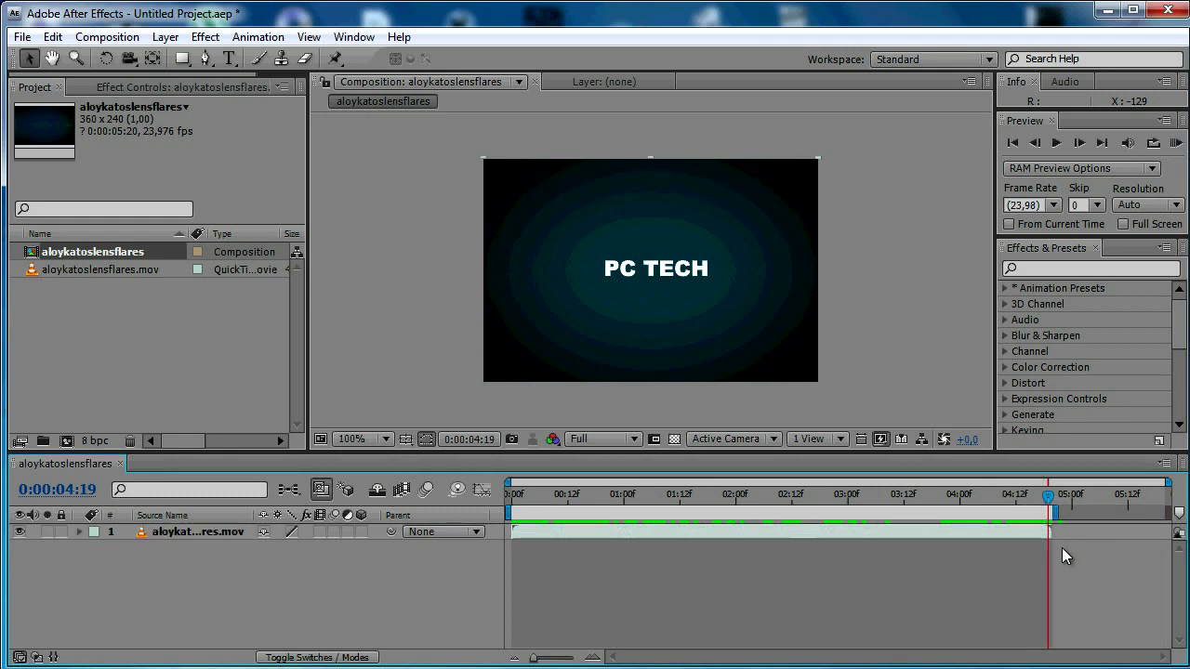